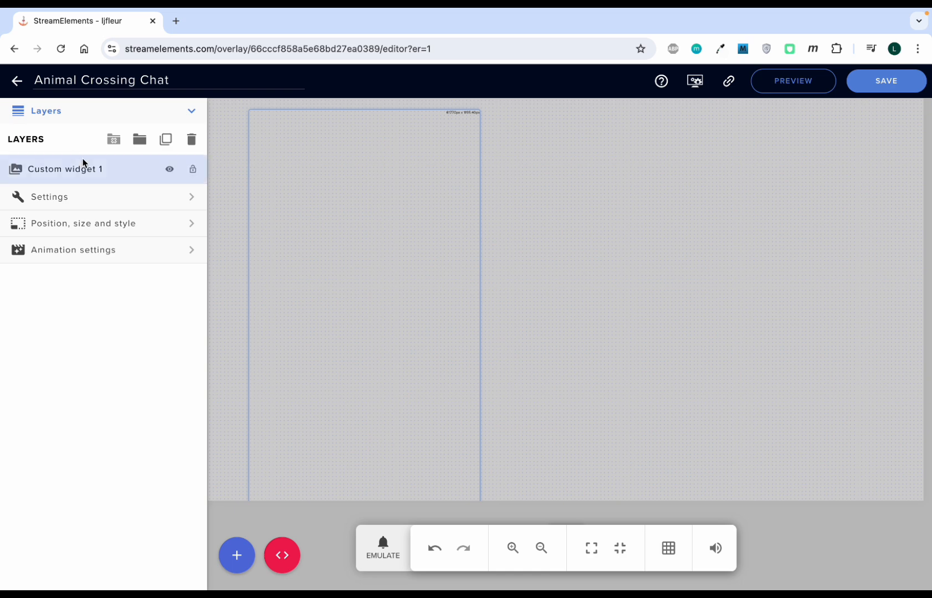
Step: Open the widget's settings and send a test chat message to the overlay preview
click(64, 203)
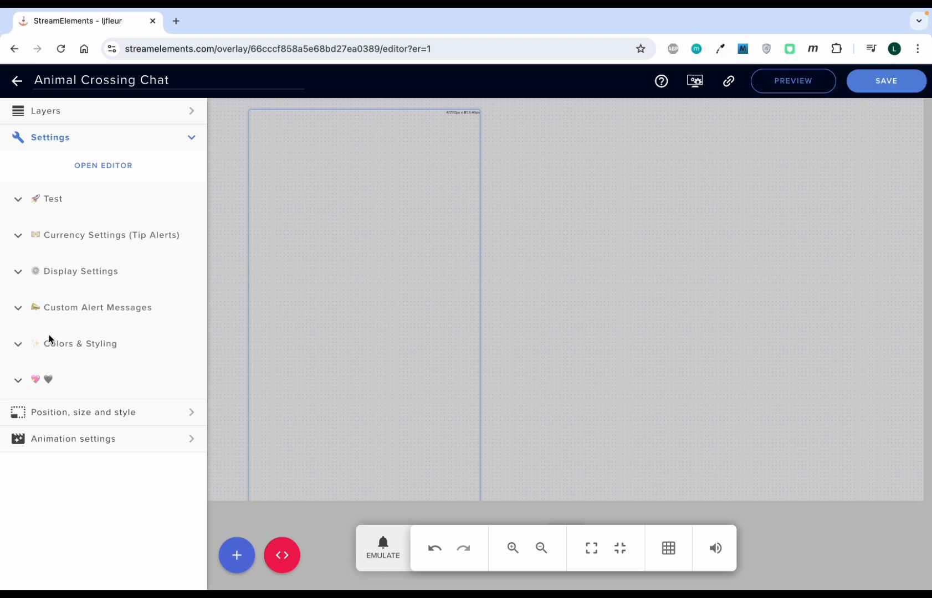
click(15, 206)
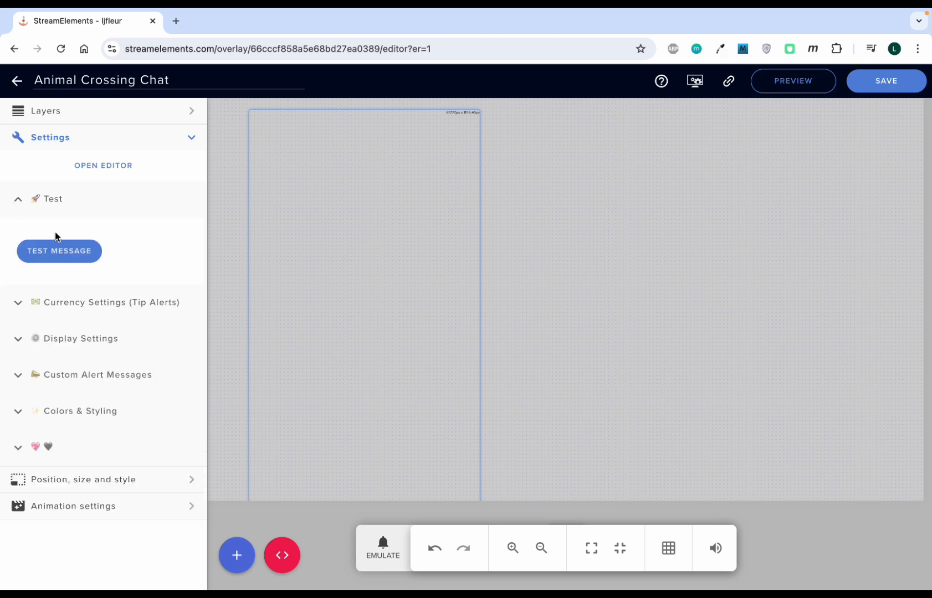
click(69, 258)
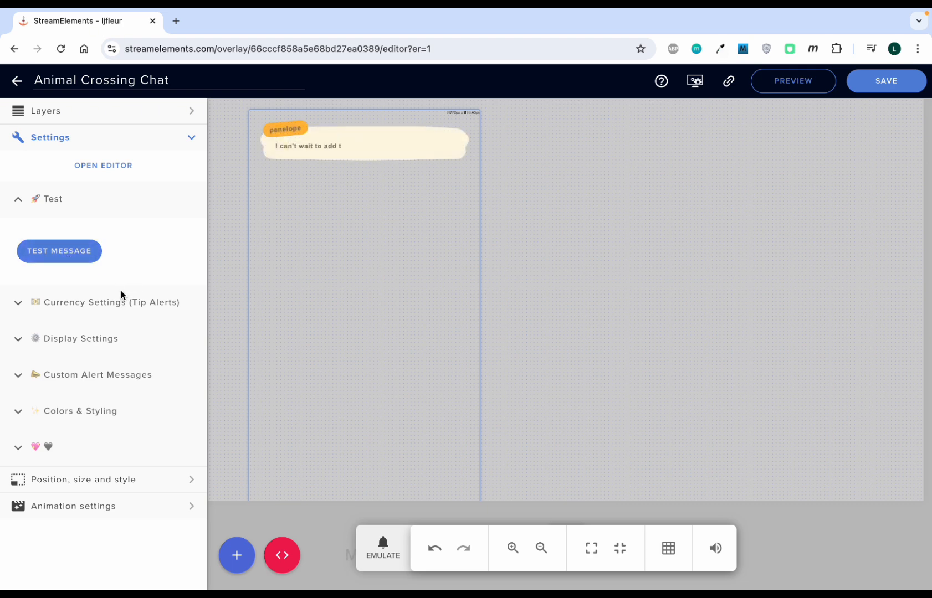
Step: Review the Currency Settings (Tip Alerts) options: display locale, override currency and currency code
click(19, 304)
scroll(96, 345, down, 2)
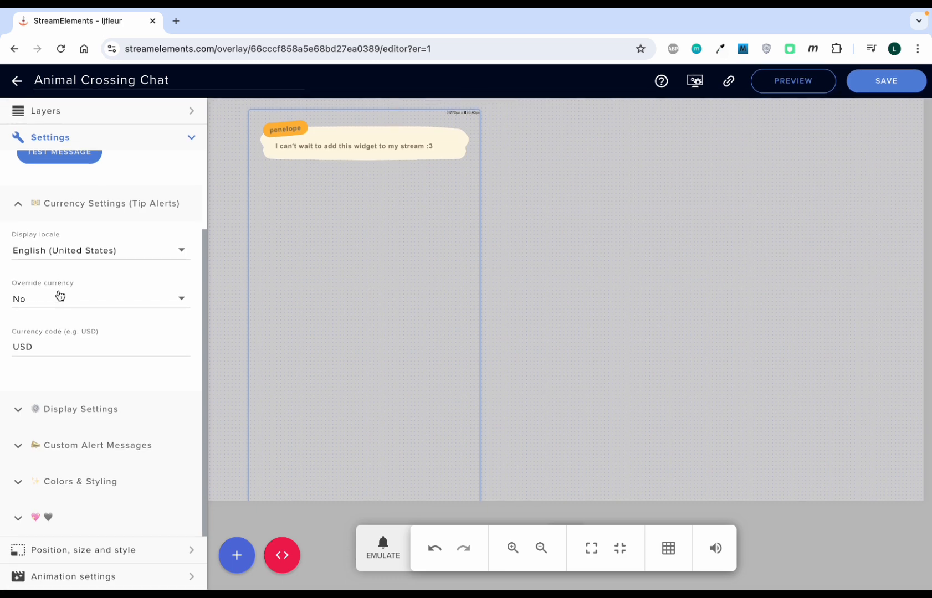
click(90, 312)
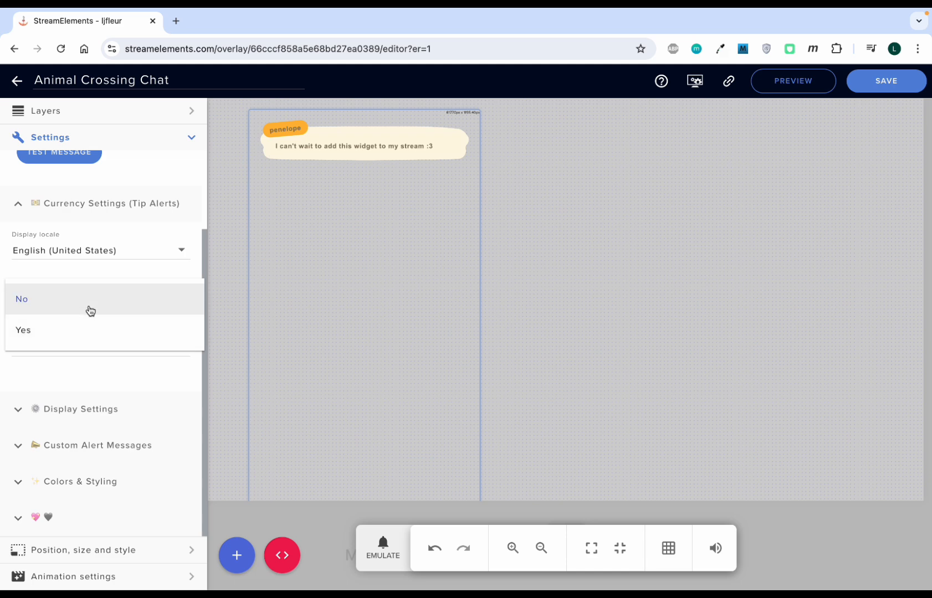
click(95, 284)
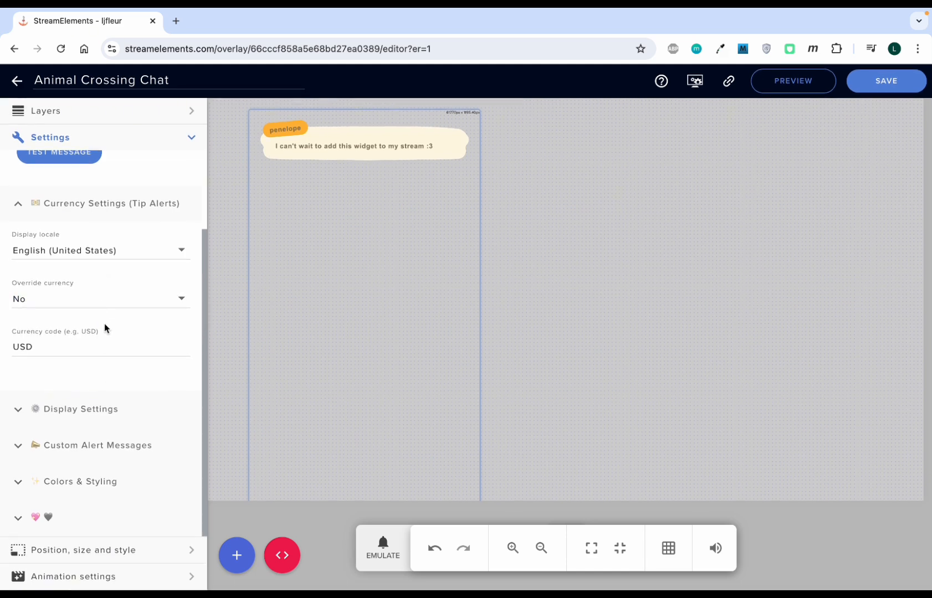
click(36, 348)
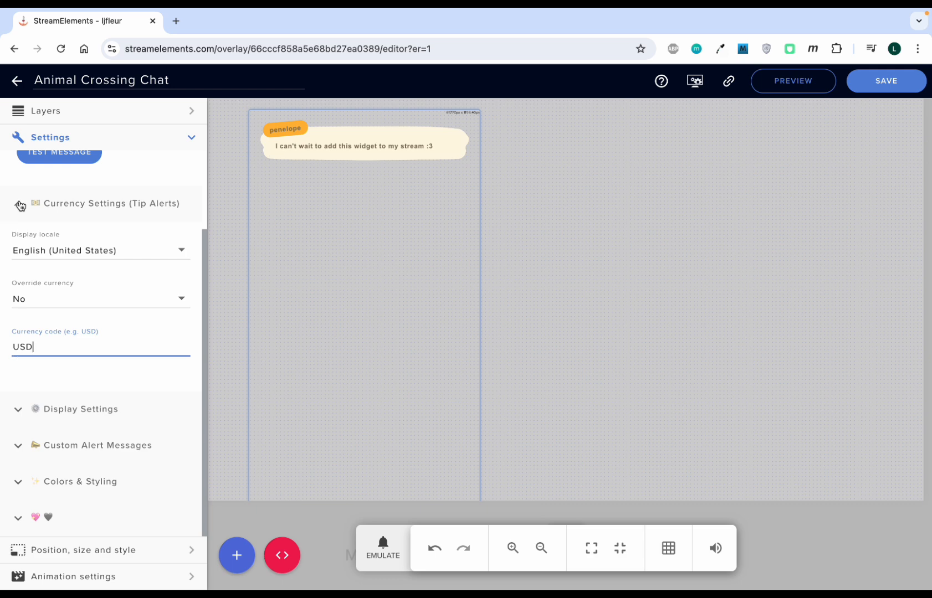
click(18, 203)
Step: Expand Display Settings and emulate a follower event in the overlay preview
click(17, 343)
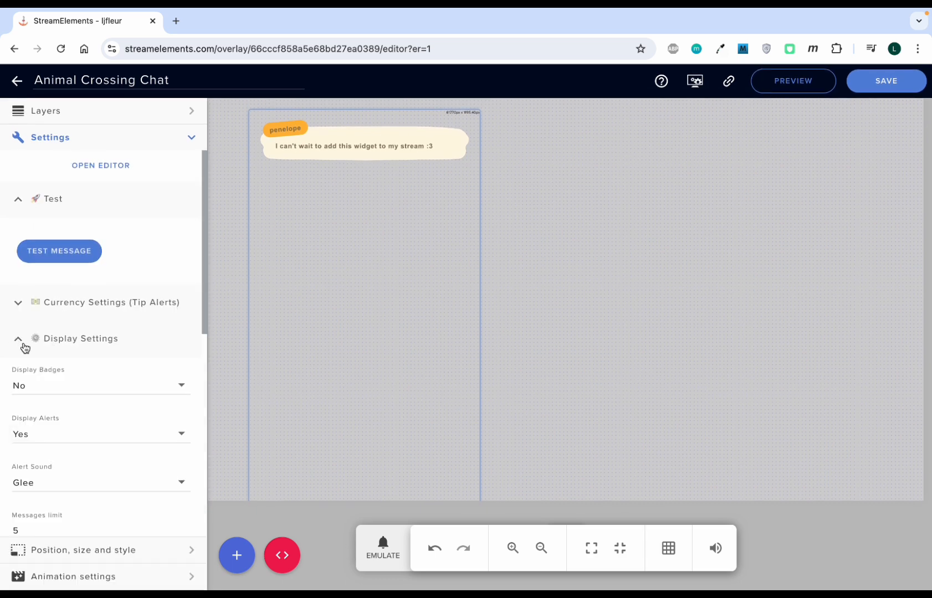
scroll(90, 388, down, 1)
scroll(78, 310, down, 1)
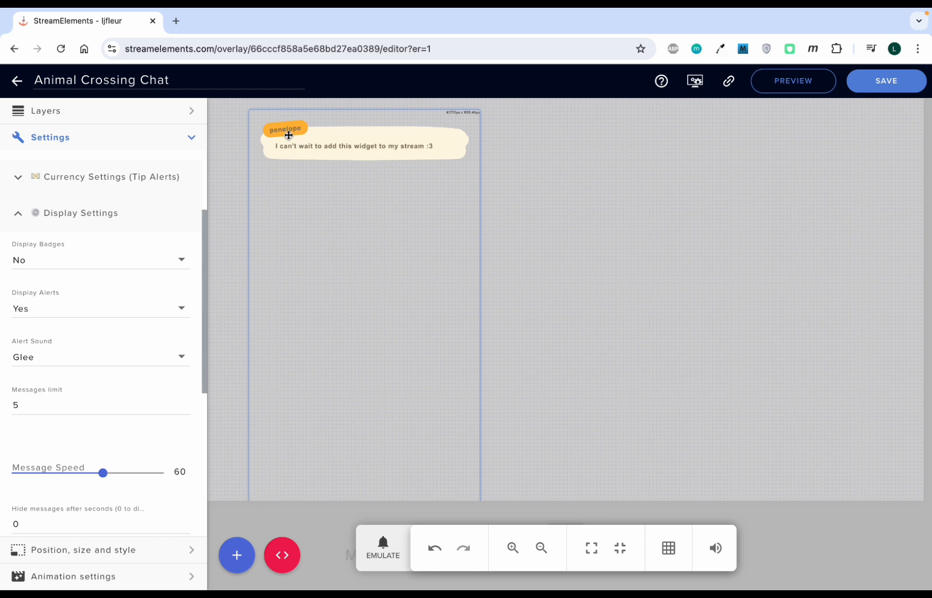
scroll(139, 299, down, 1)
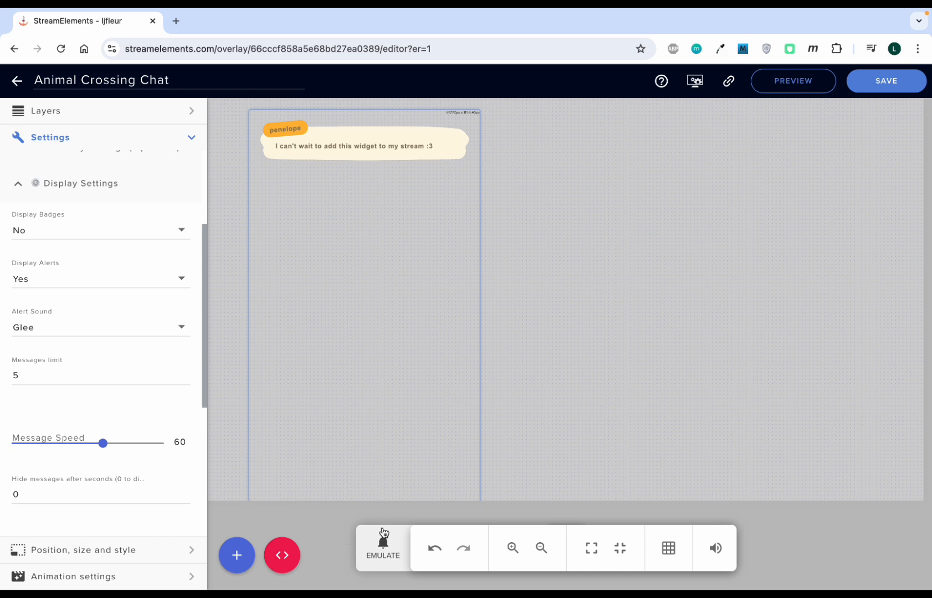
click(383, 547)
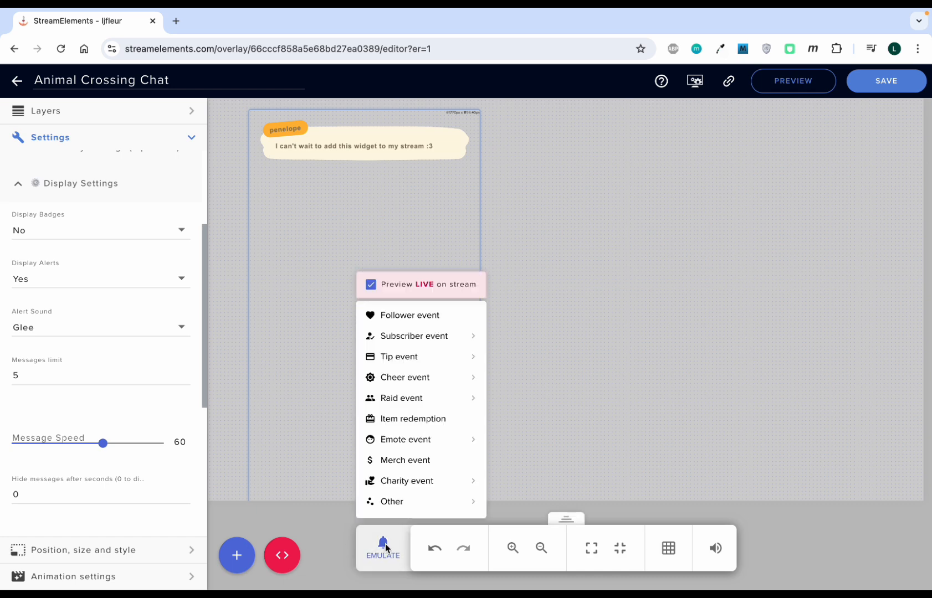
click(391, 320)
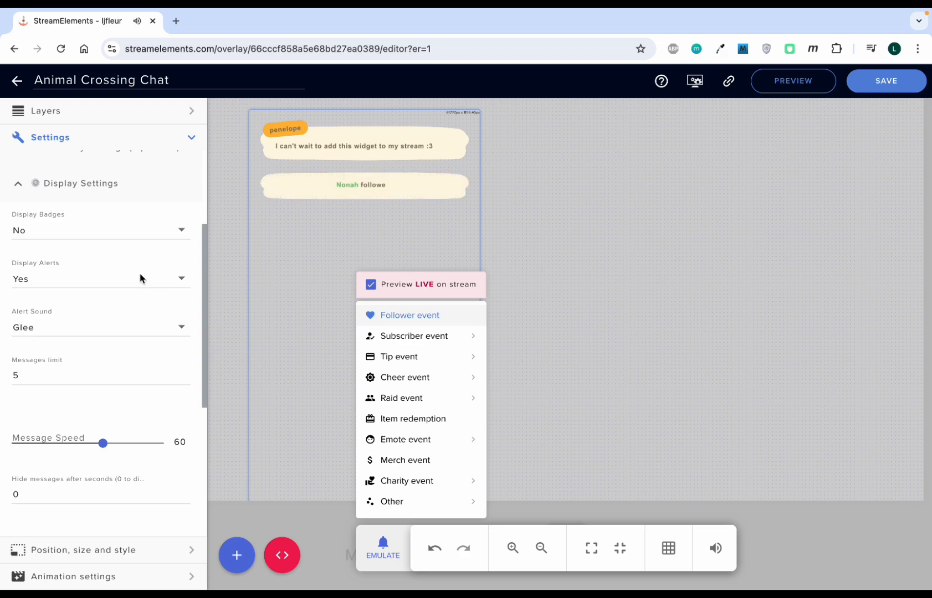
click(123, 255)
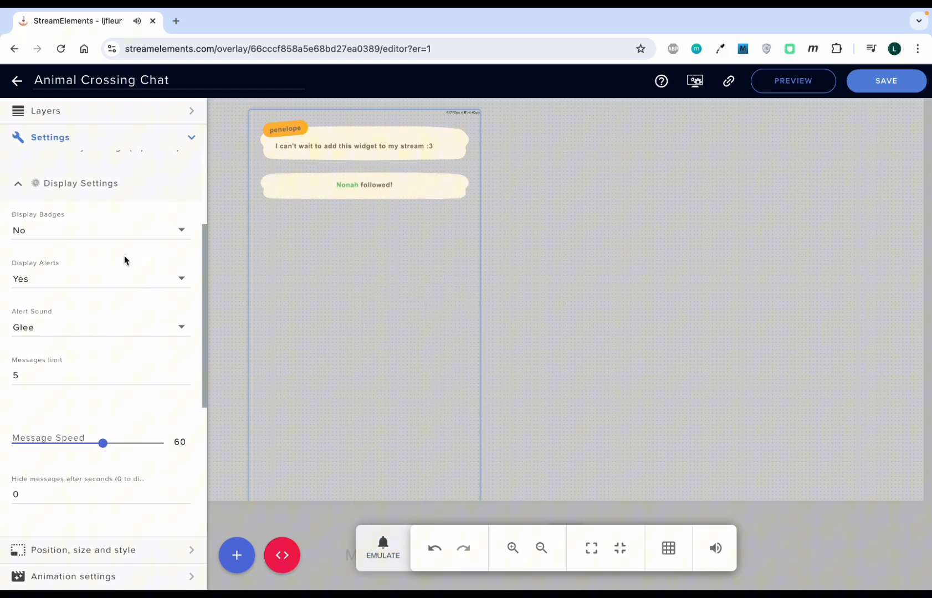
Step: Review the alert sound options and the remaining display settings, including message limit, speed and ignored users
click(109, 332)
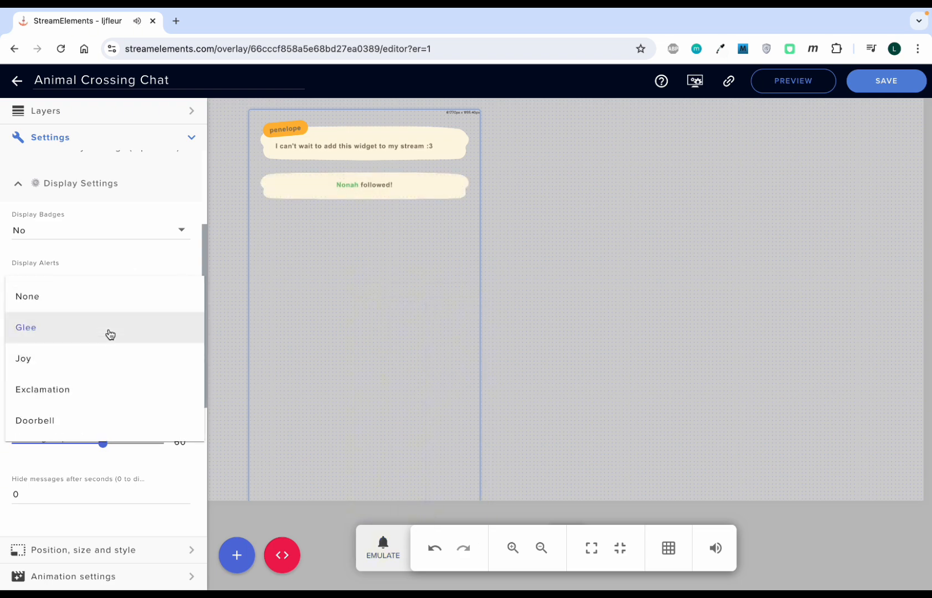
click(102, 251)
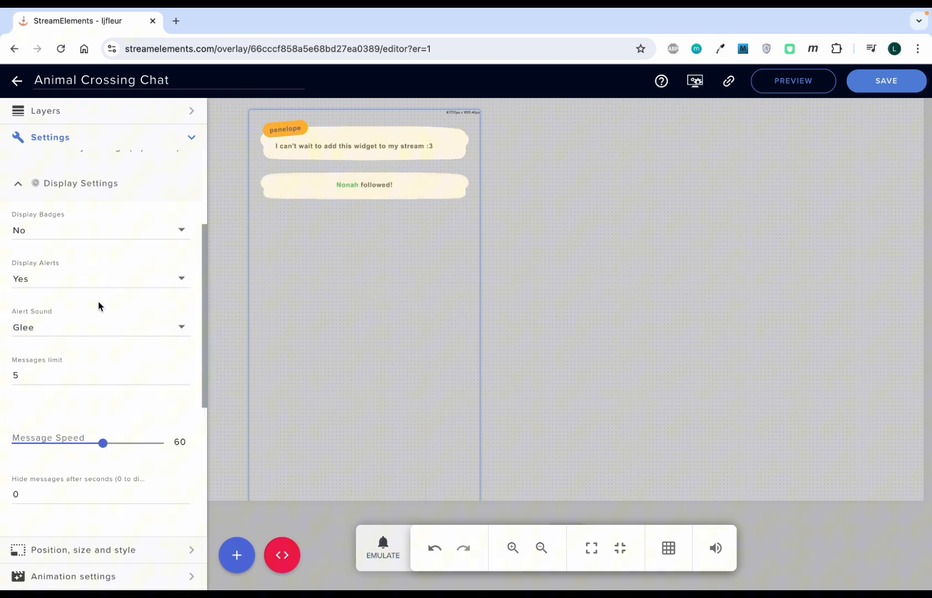
click(75, 337)
click(72, 258)
scroll(55, 343, down, 3)
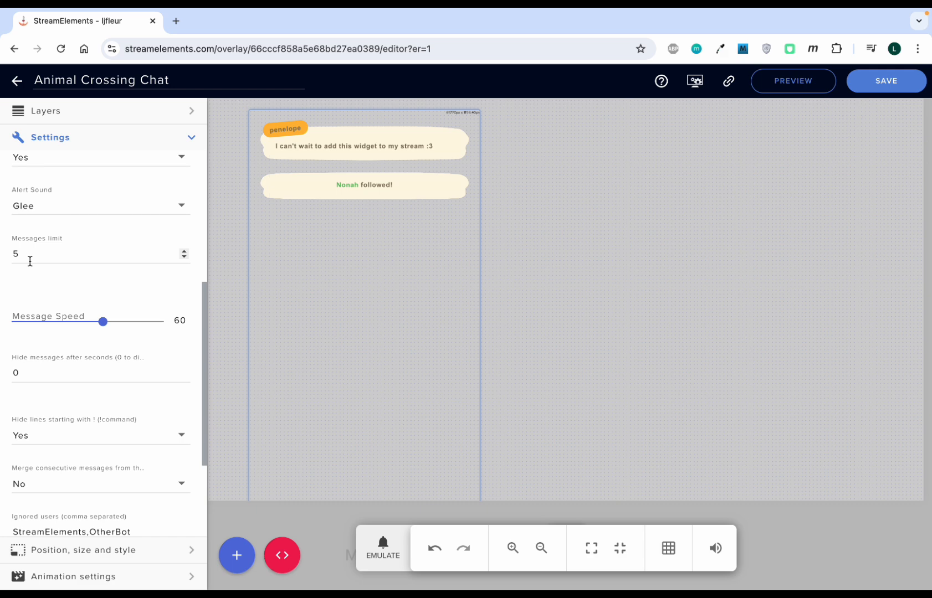
scroll(30, 261, down, 1)
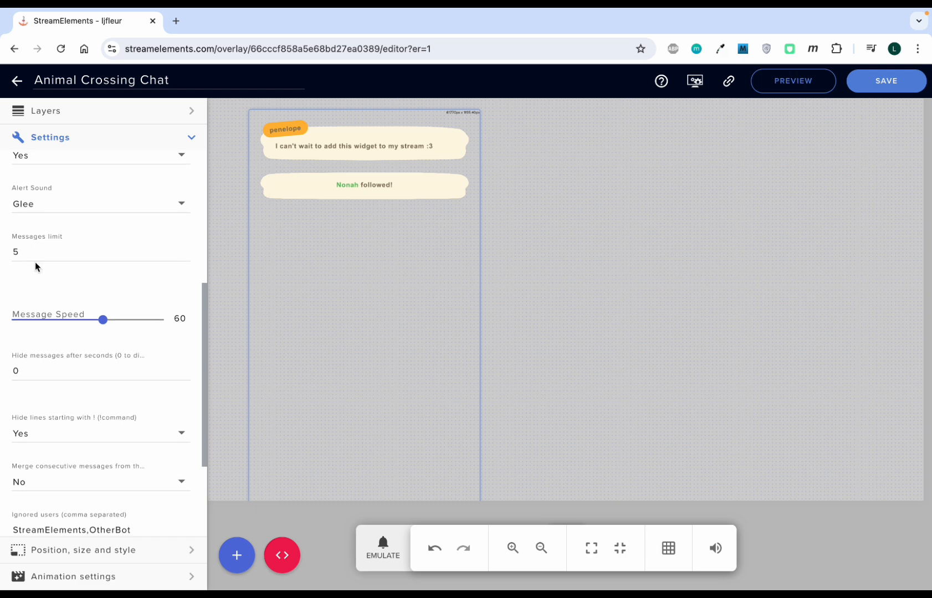
scroll(35, 262, down, 1)
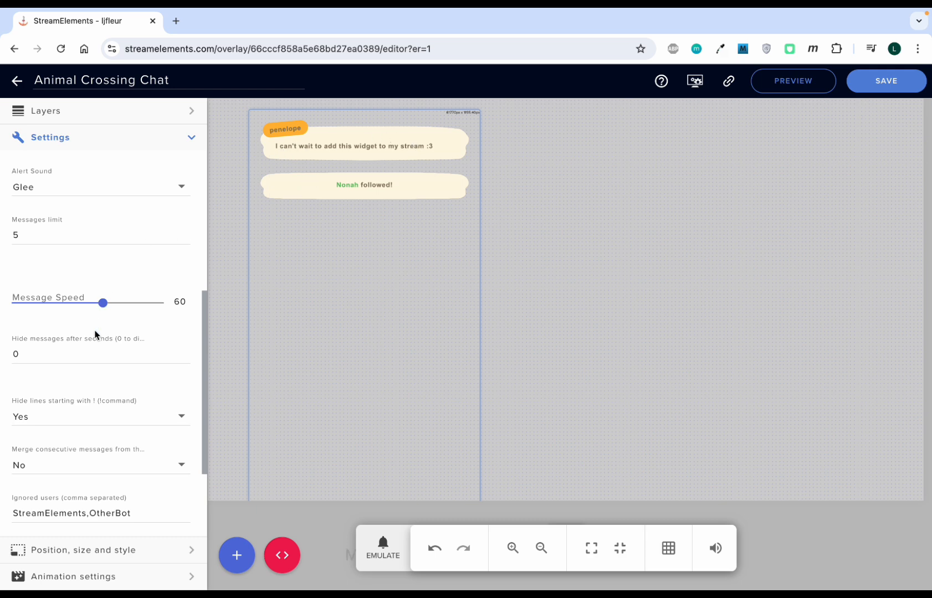
scroll(35, 357, down, 2)
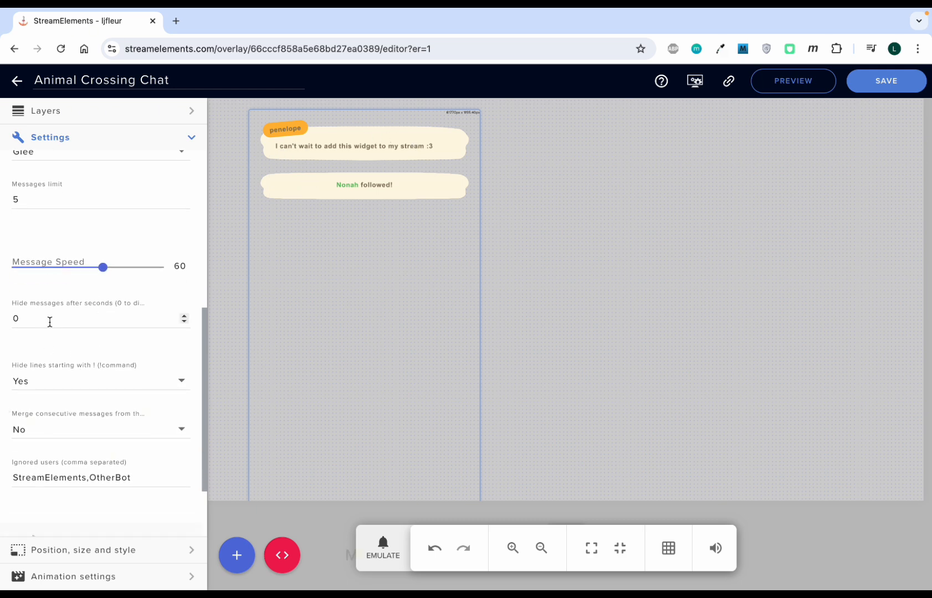
scroll(59, 316, down, 1)
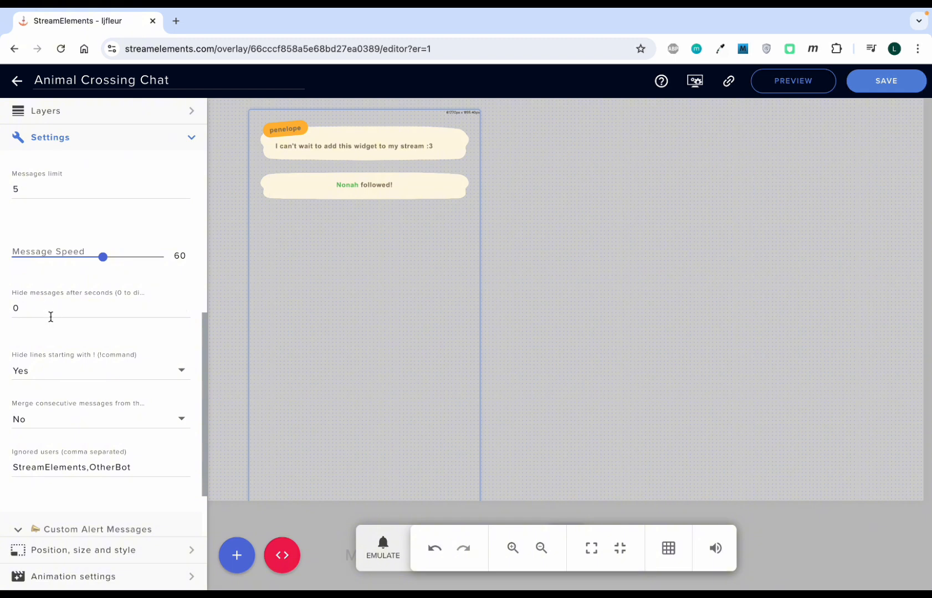
scroll(48, 345, down, 1)
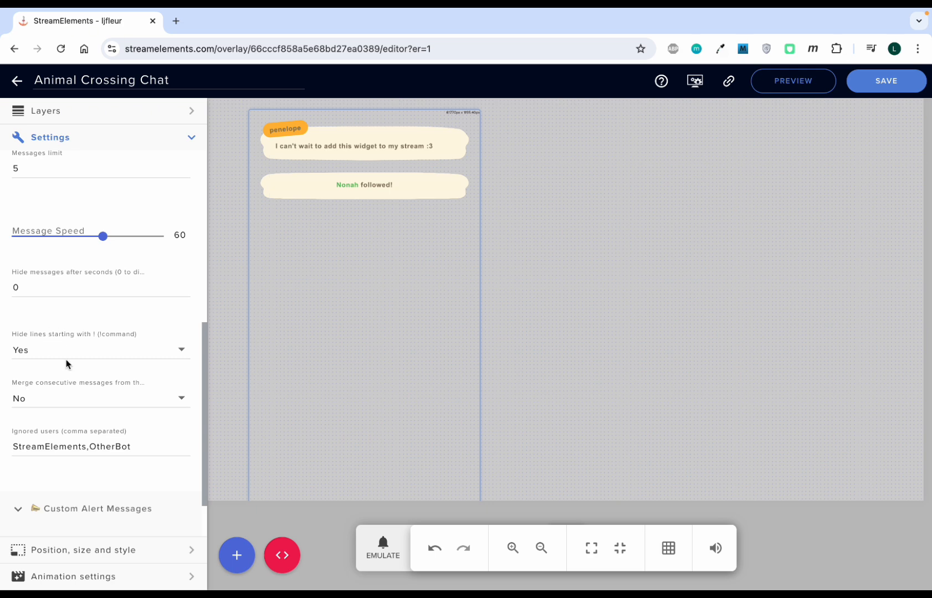
scroll(66, 364, down, 1)
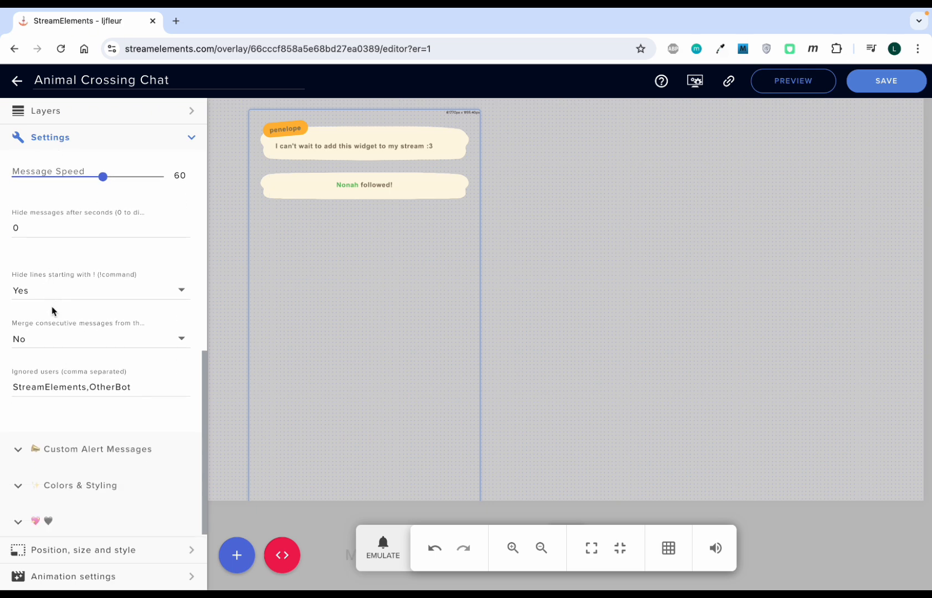
scroll(56, 333, down, 1)
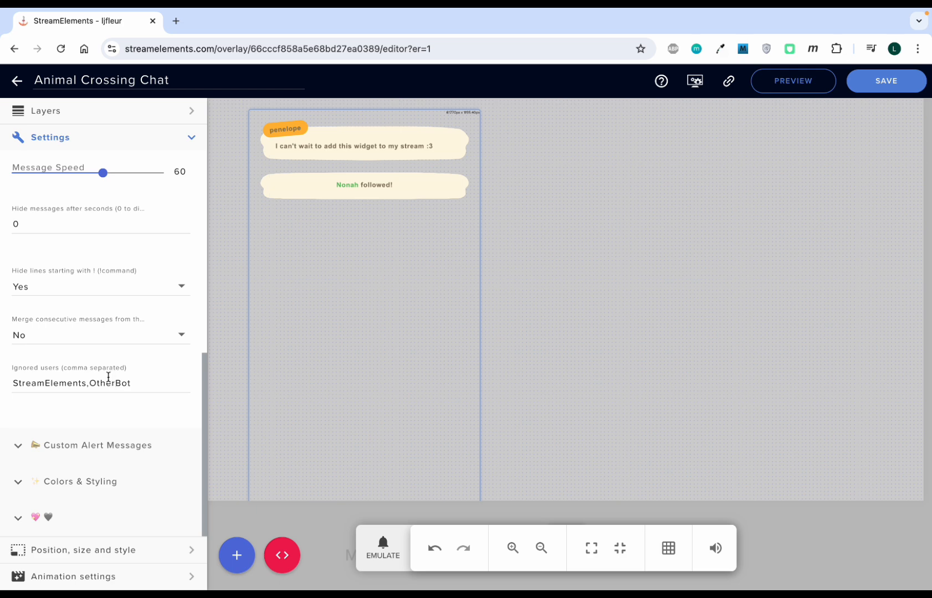
scroll(112, 368, up, 3)
scroll(111, 364, up, 3)
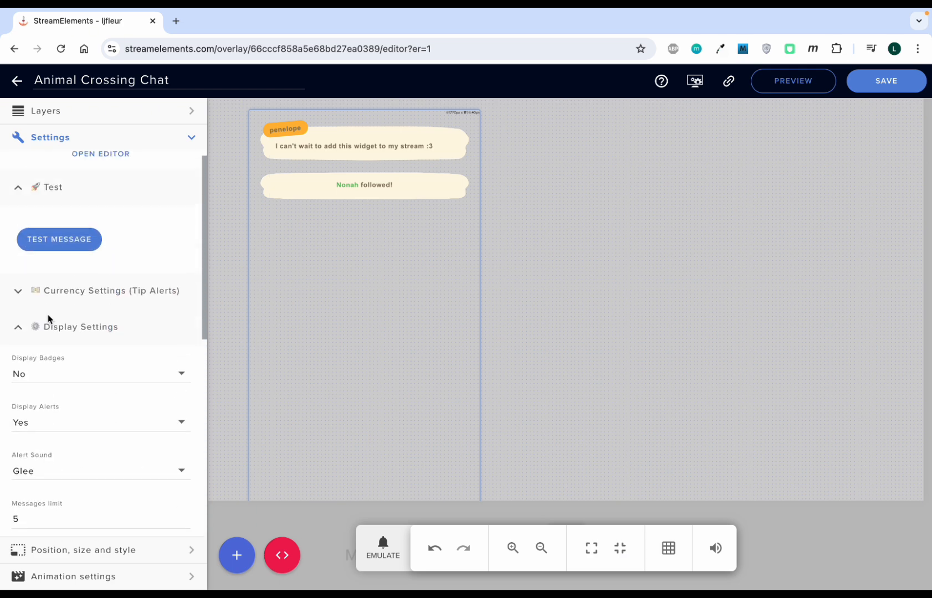
Step: Review the Custom Alert Messages templates for follower, subscriber, cheer and tip alerts
click(19, 328)
click(38, 379)
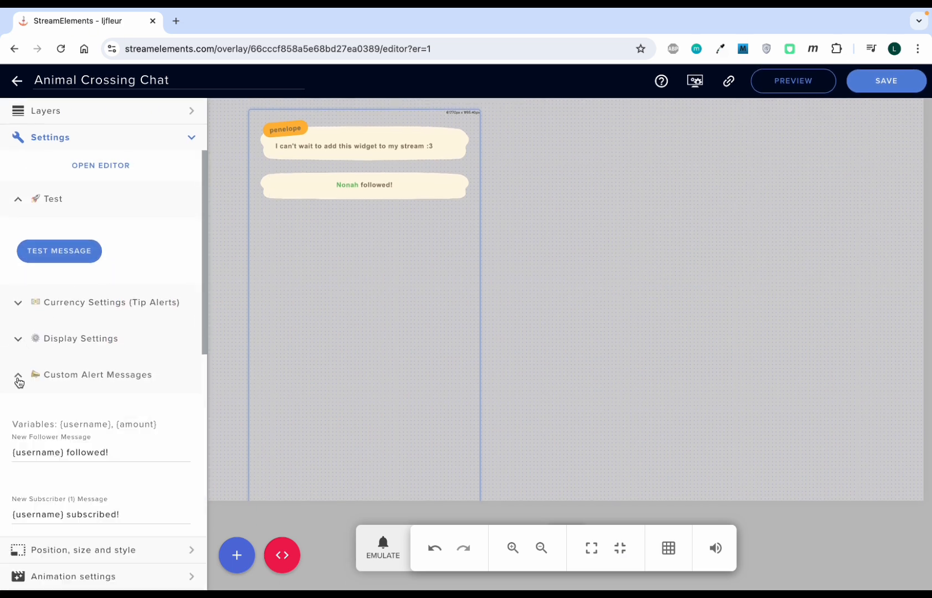
scroll(133, 435, down, 3)
scroll(112, 365, down, 1)
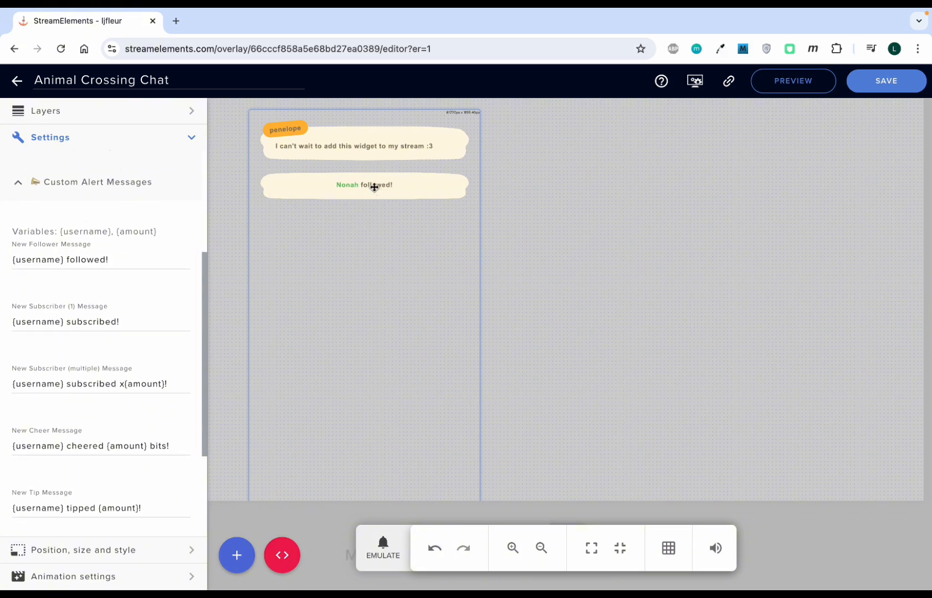
scroll(70, 269, down, 1)
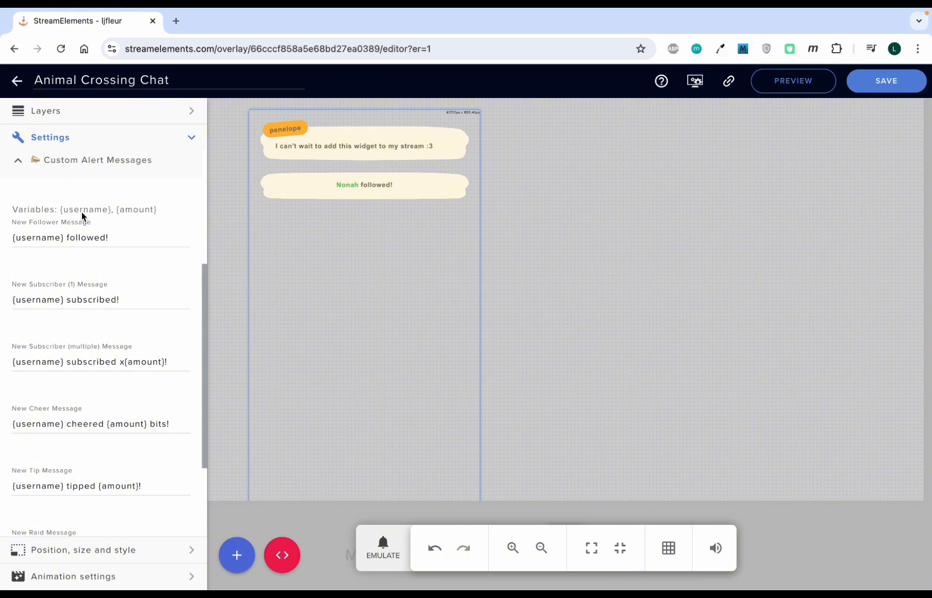
click(19, 164)
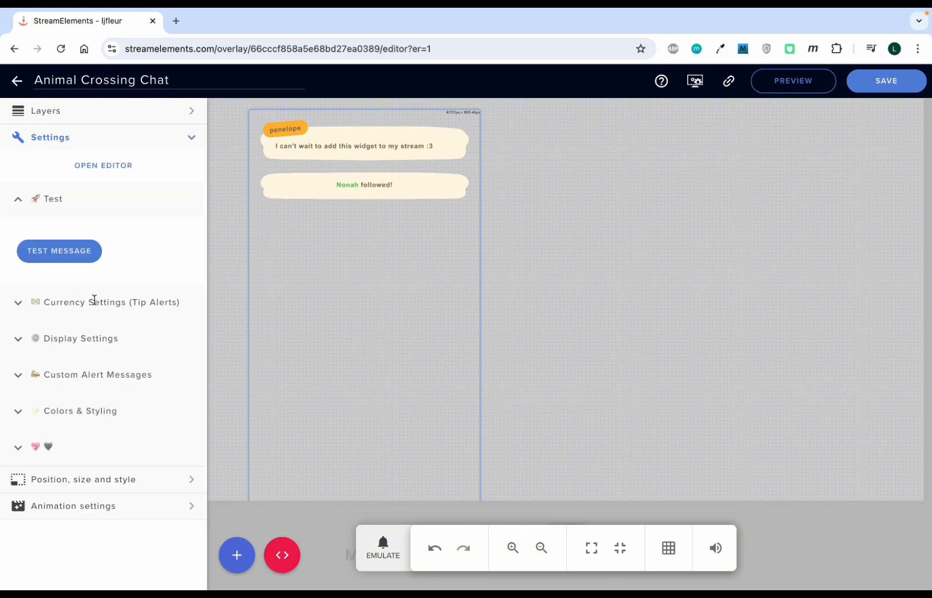
Step: Turn off Randomly Assign Colors in the Colors & Styling section
click(18, 413)
scroll(85, 387, down, 3)
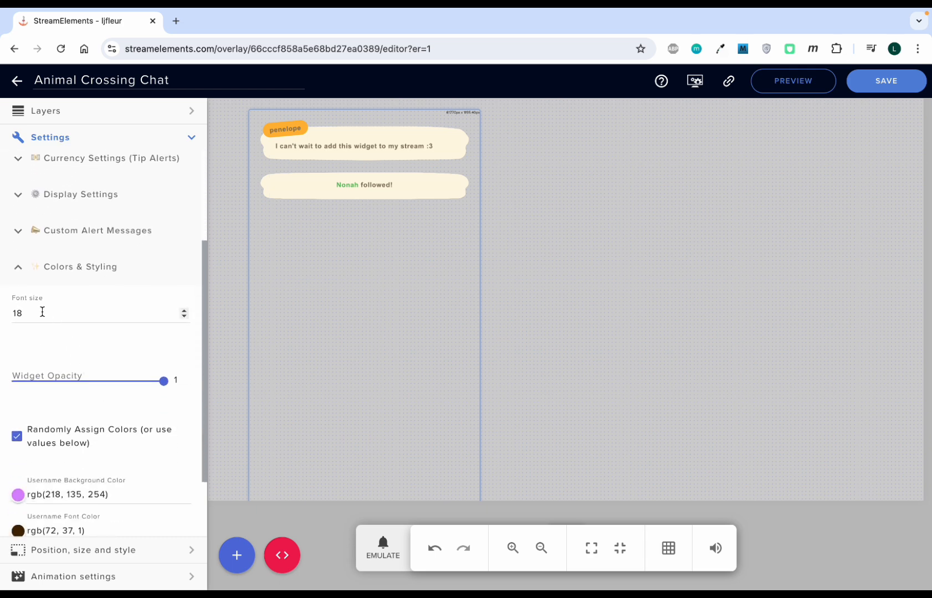
scroll(133, 414, down, 1)
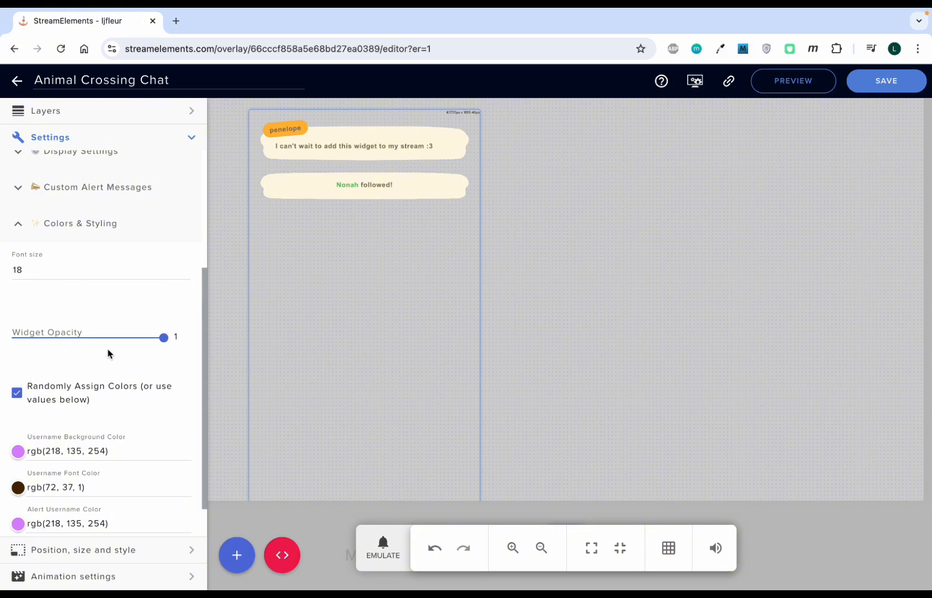
scroll(129, 387, down, 1)
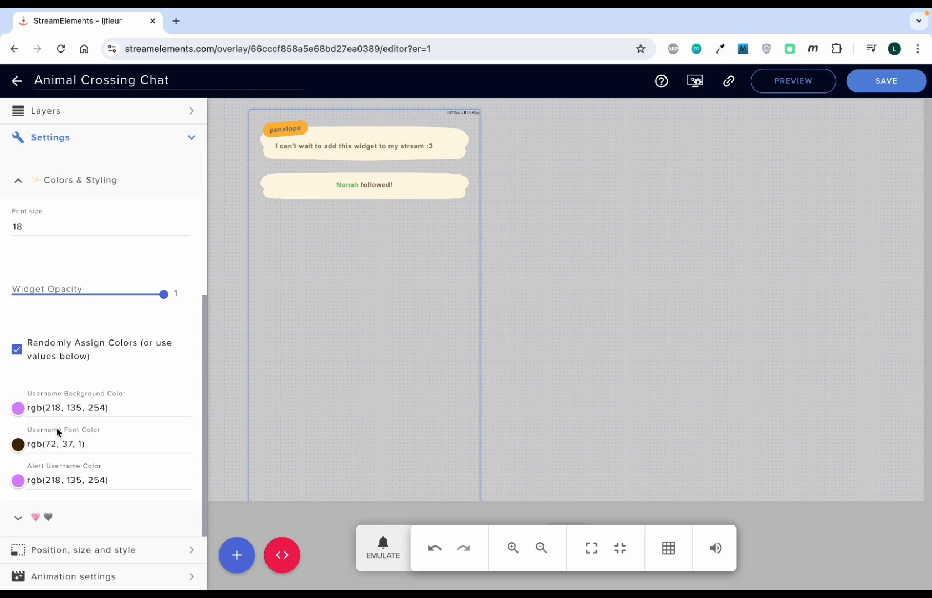
scroll(53, 409, up, 4)
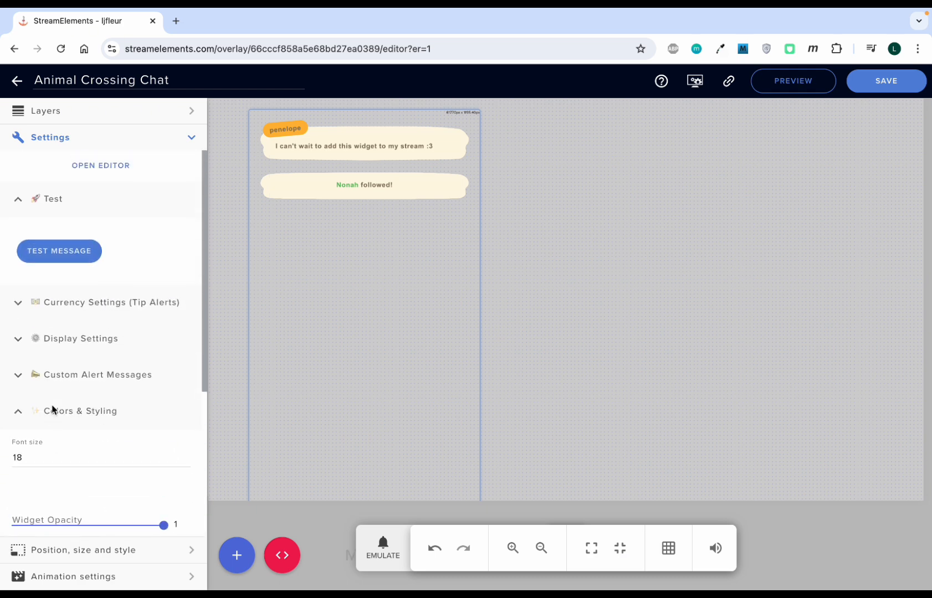
scroll(52, 409, down, 4)
click(18, 362)
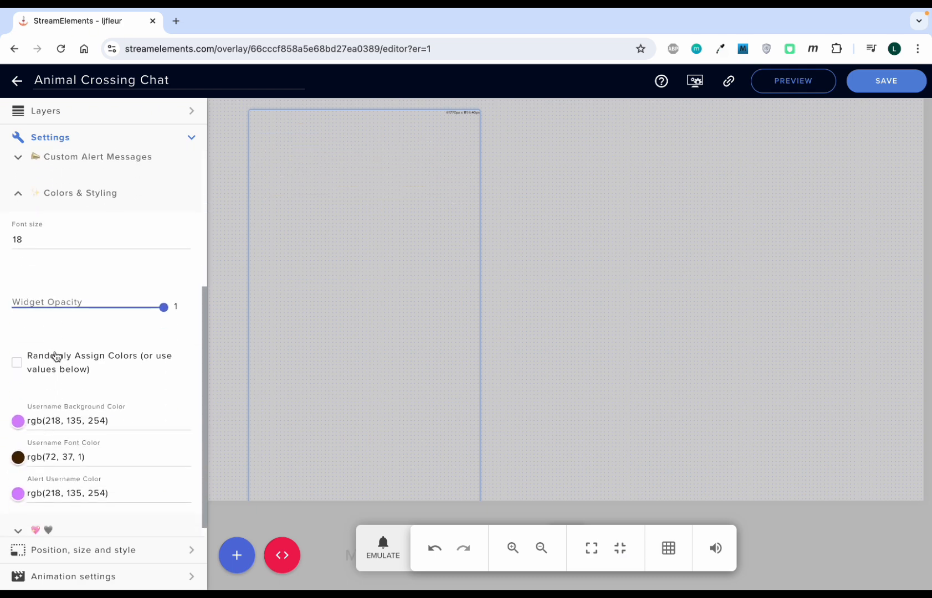
Step: Send two test chat messages to preview the fixed username colors
scroll(55, 357, up, 4)
click(76, 253)
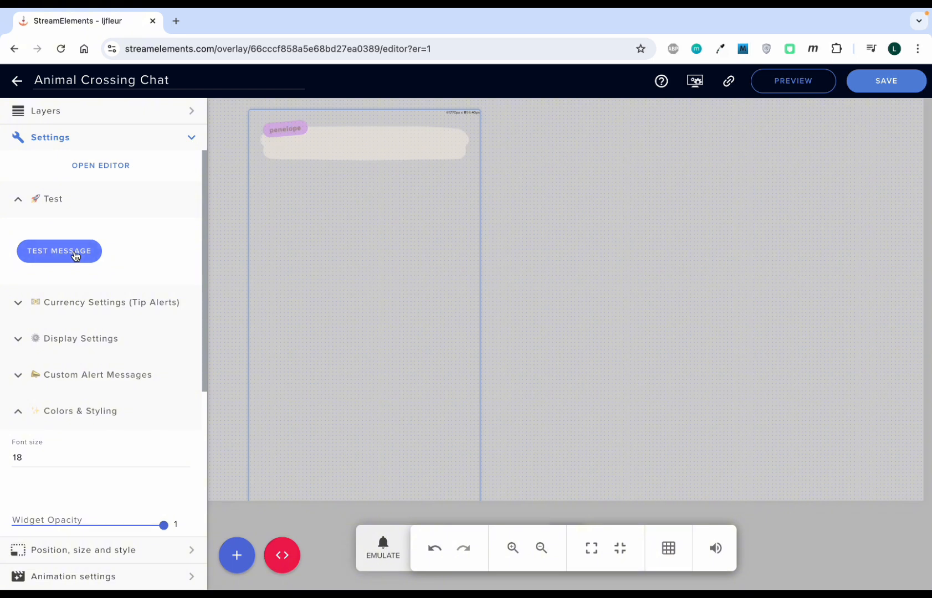
click(75, 255)
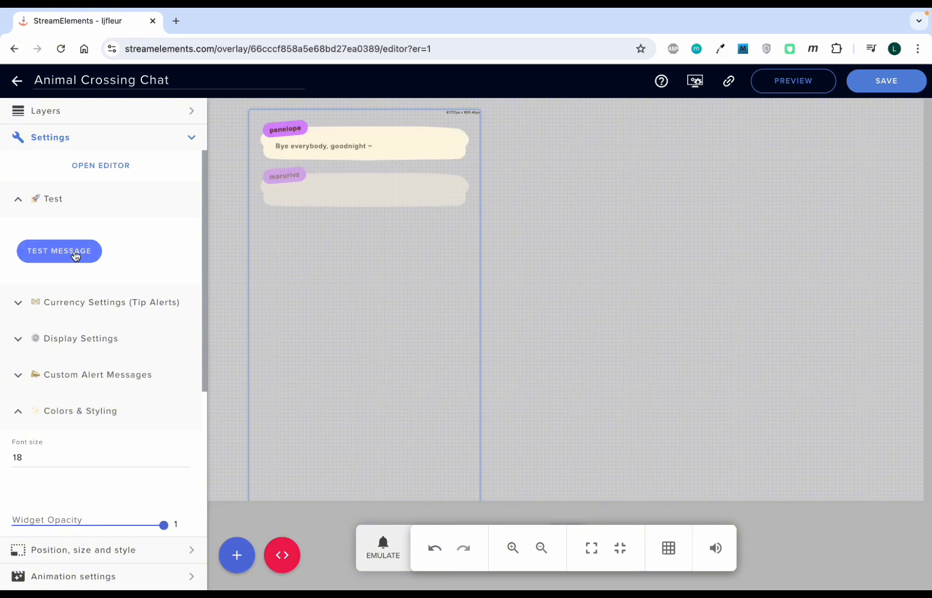
Step: Emulate a follower event to preview the alert username color
scroll(100, 316, down, 4)
click(382, 549)
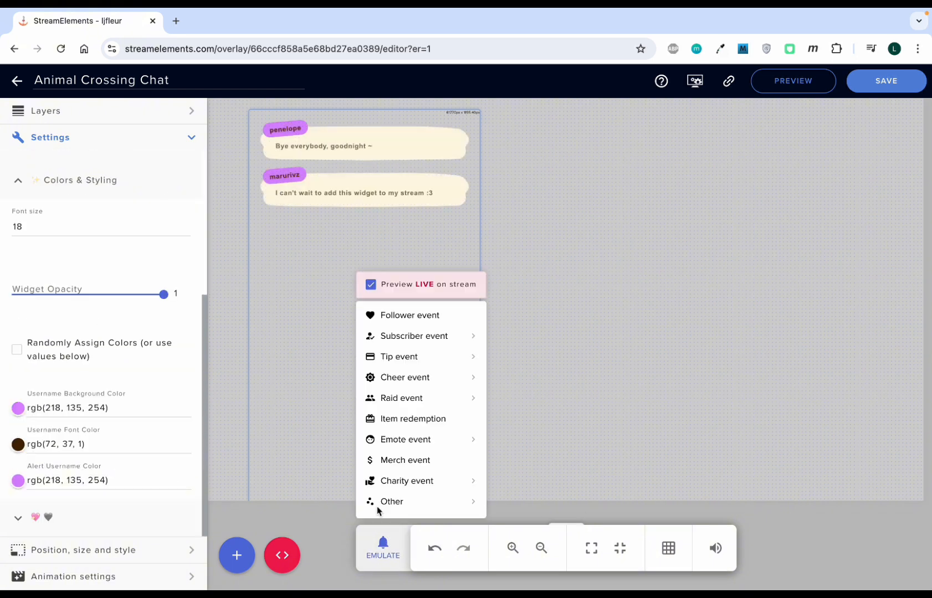
click(405, 316)
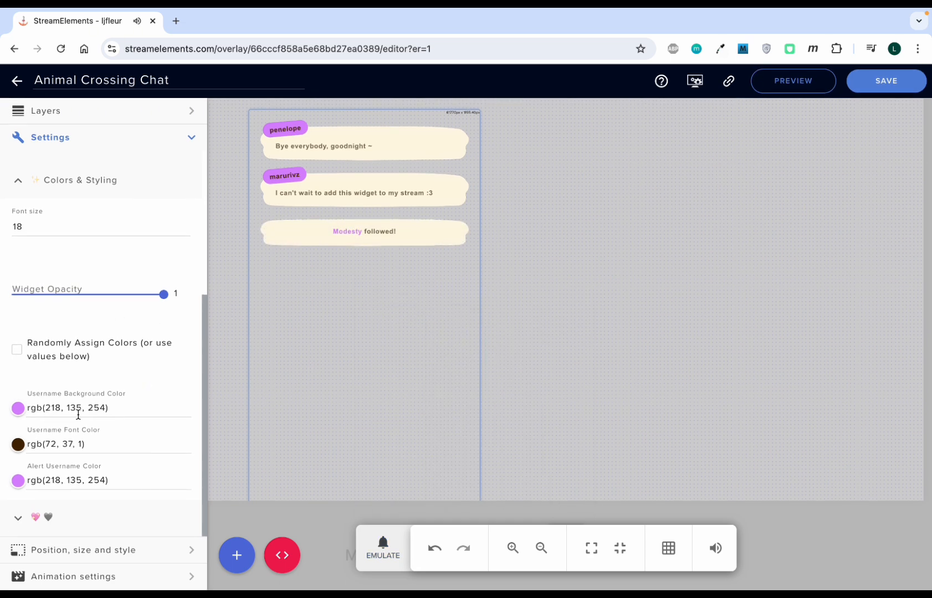
scroll(78, 414, up, 3)
click(54, 360)
scroll(48, 292, up, 3)
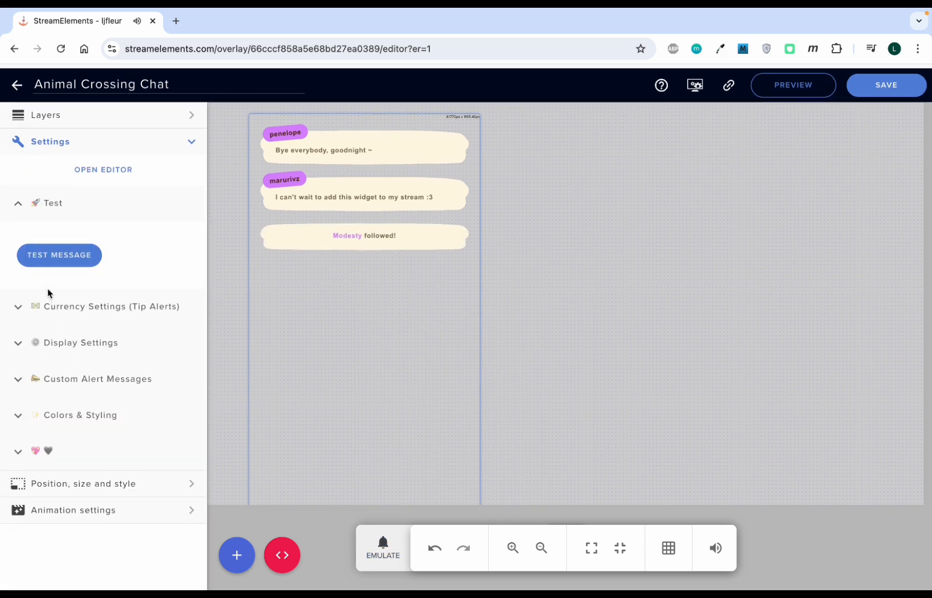